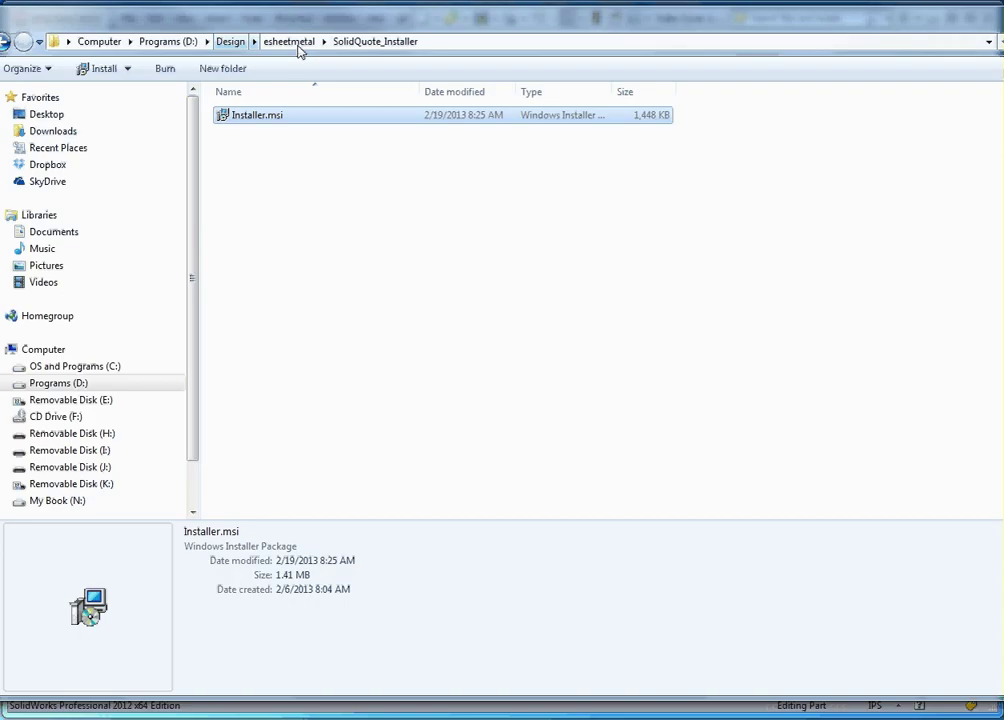
- Browse to the Design folder on the D: drive and open the SolidQuote_Installer folder inside esheetmetal
click(238, 42)
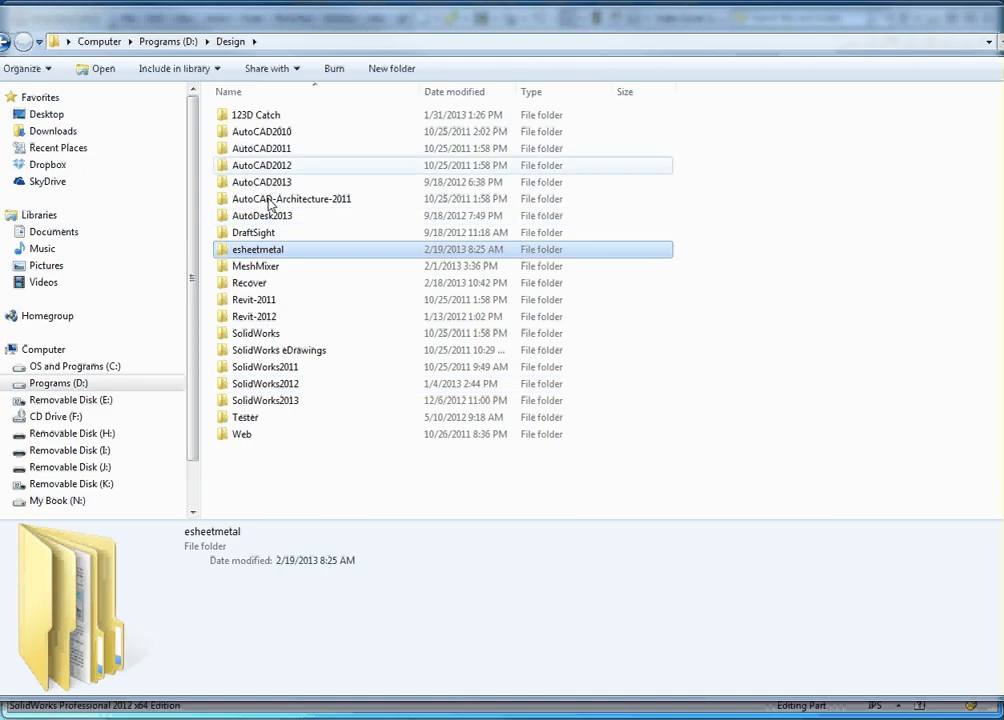
double_click(247, 256)
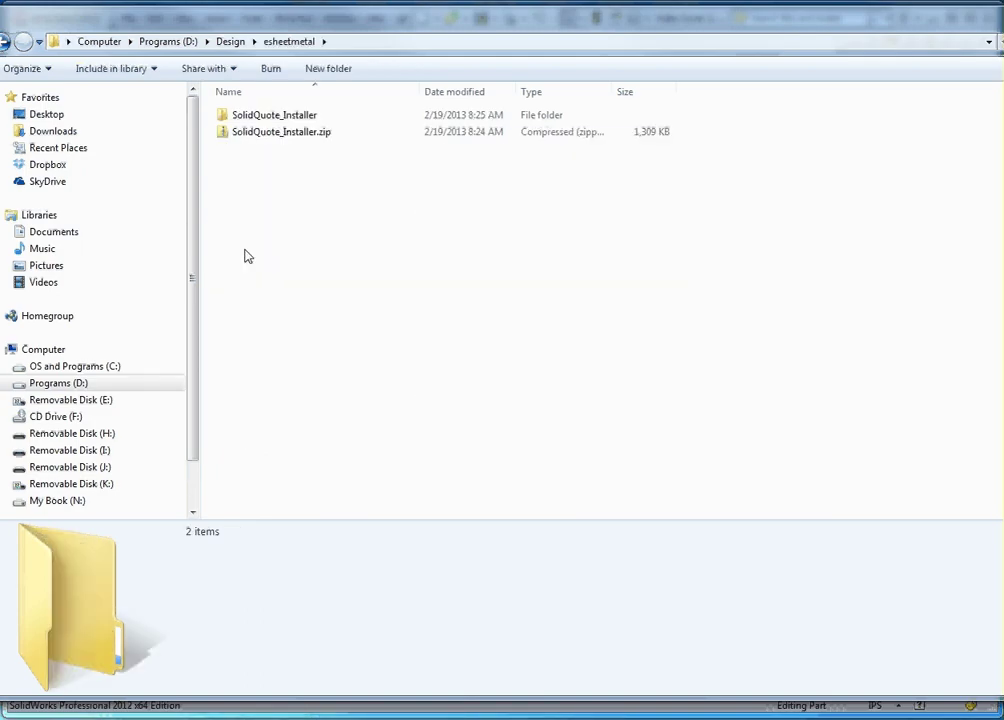
double_click(266, 117)
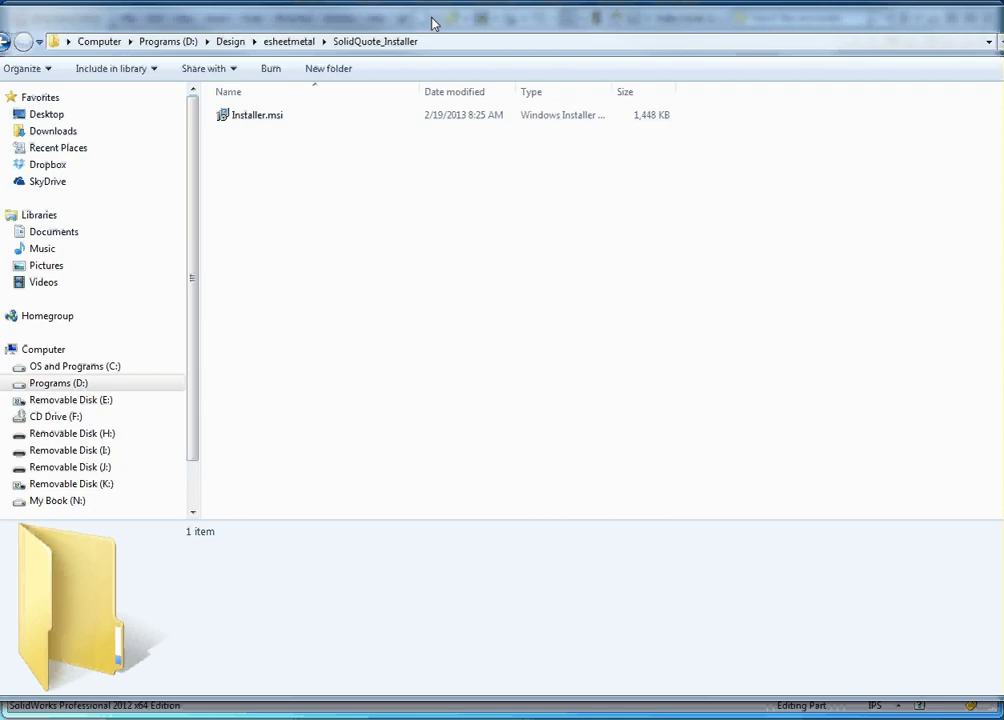
- Open the SolidQuote for SolidWorks Setup Wizard to view its welcome page, and close it without proceeding
drag(433, 22, 40, 480)
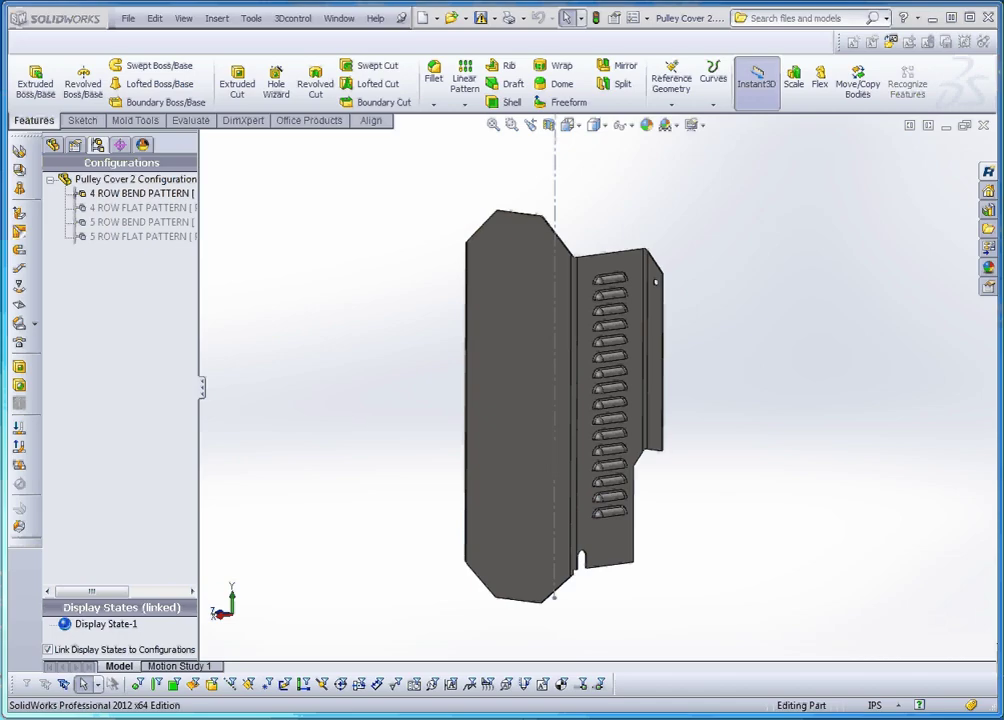
drag(49, 117, 394, 143)
click(449, 270)
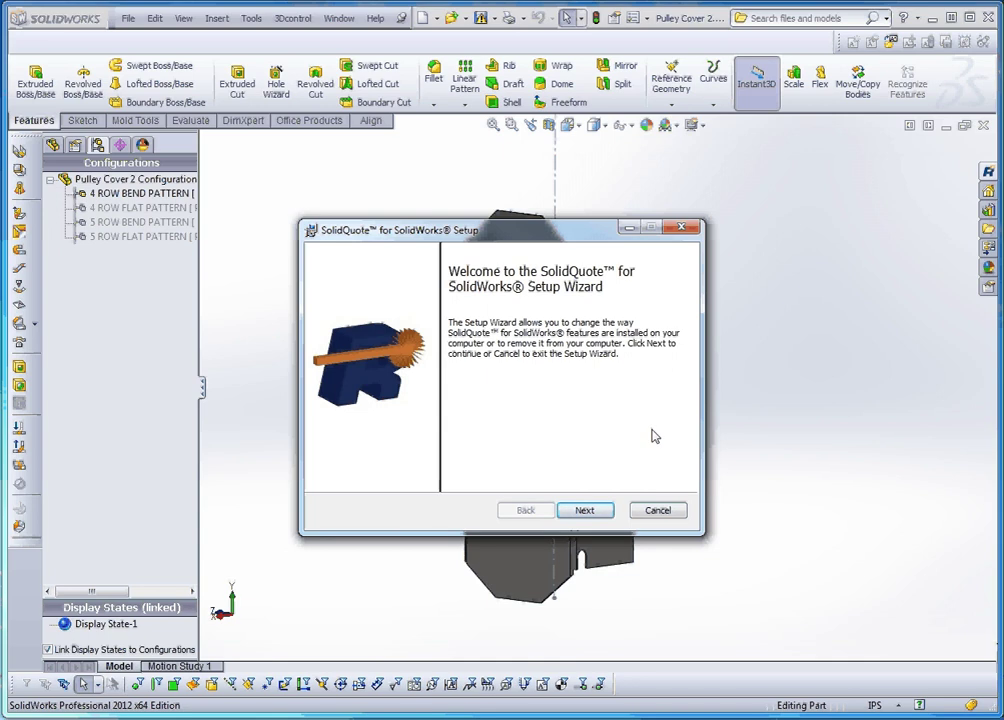
click(681, 228)
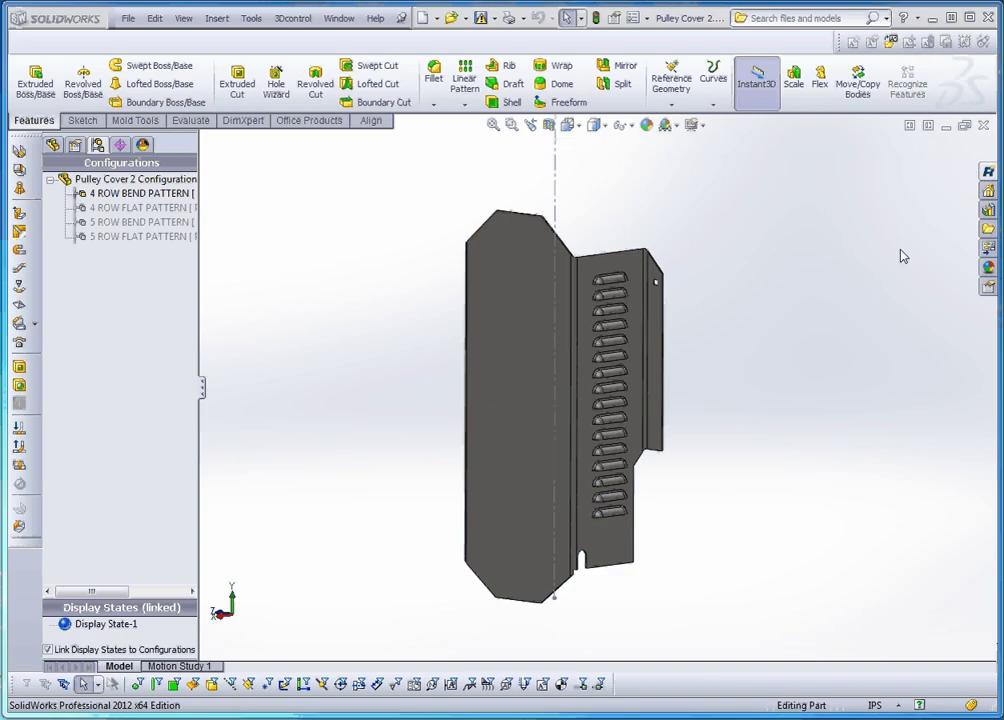
- Ensure SolidQuote is enabled among the other add-ins and confirm the add-in settings
click(249, 18)
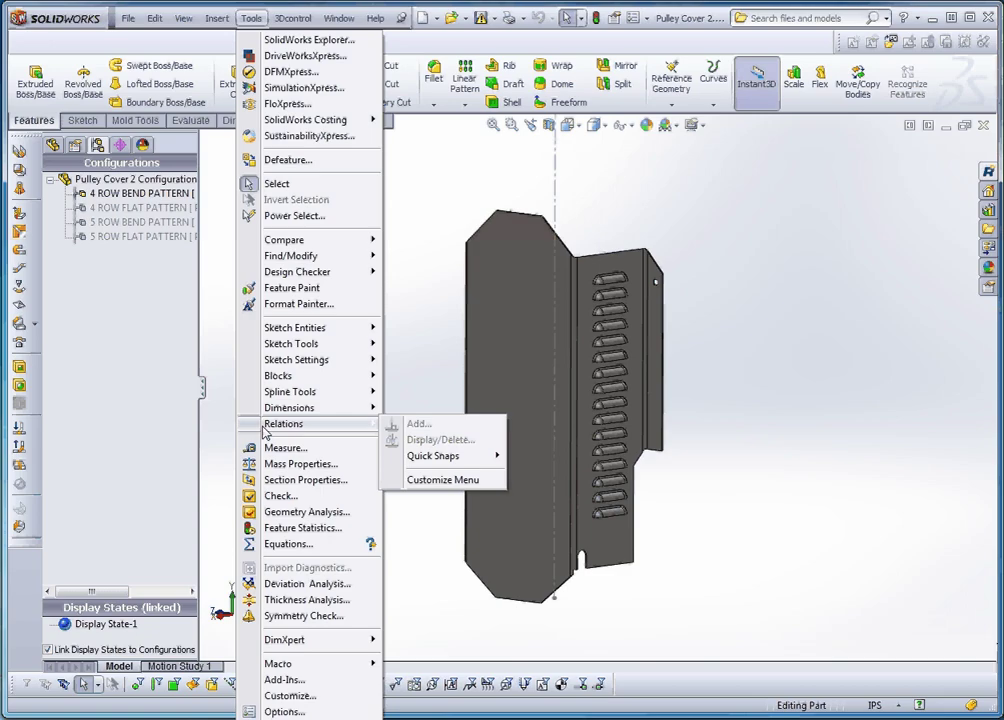
click(290, 680)
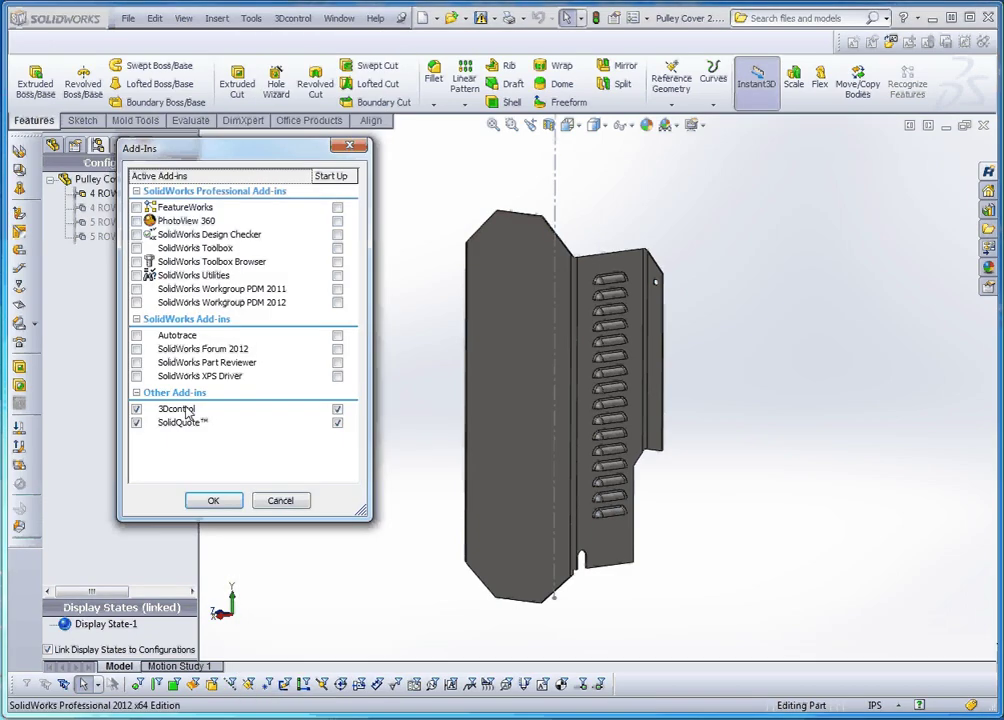
click(136, 422)
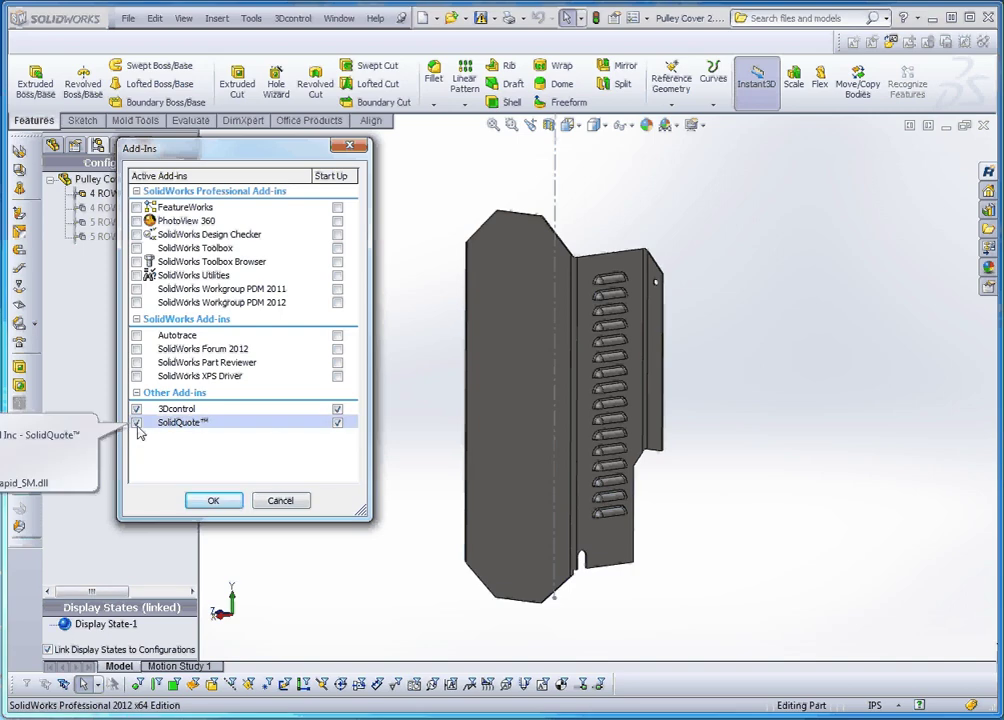
click(137, 424)
click(220, 504)
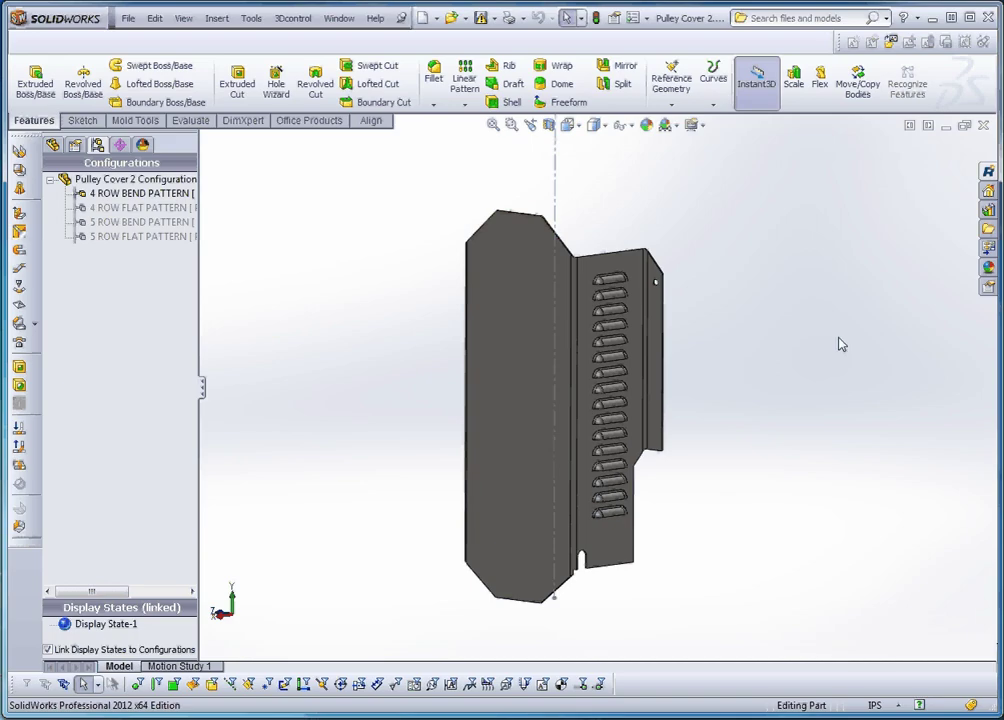
- Show the SolidQuote quoting pane for Pulley Cover 2 and choose Steel as the quote material
click(988, 172)
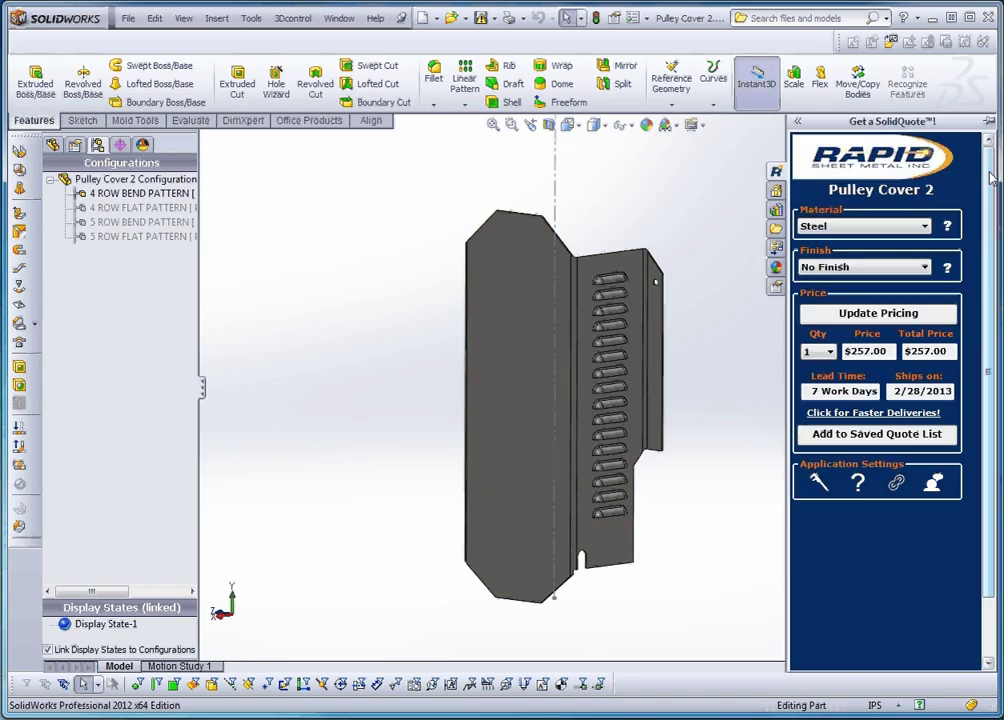
click(925, 228)
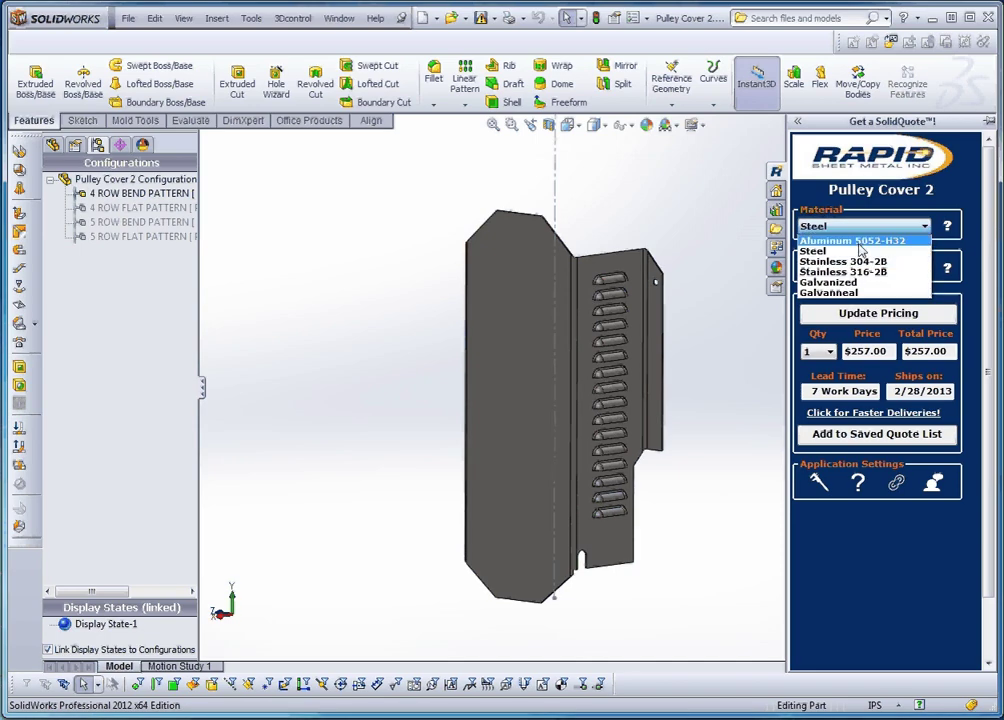
click(860, 251)
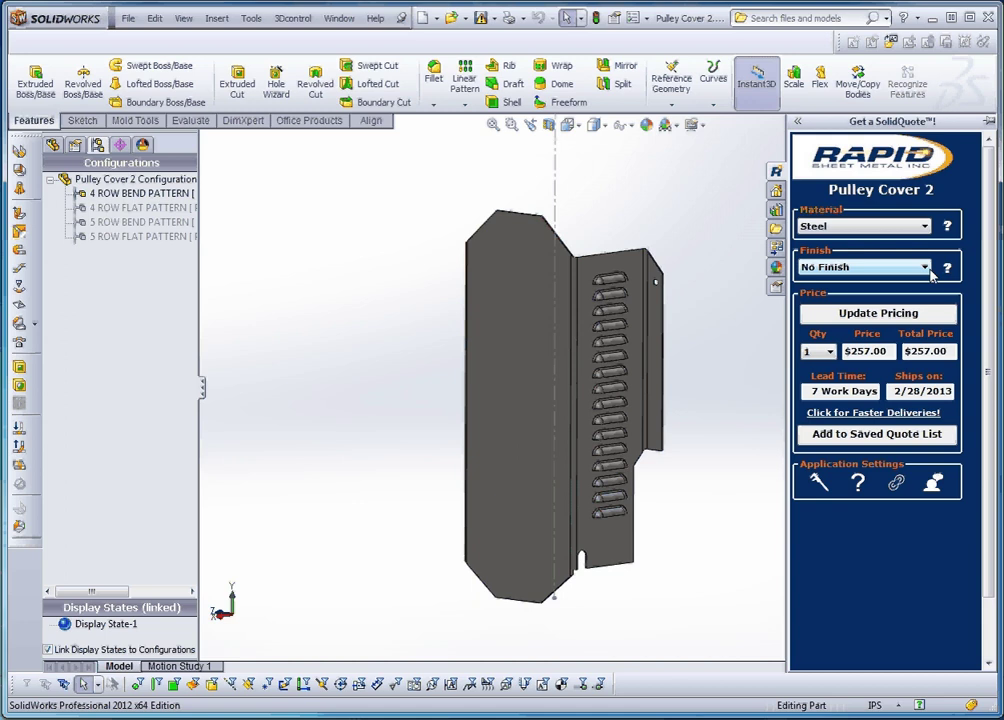
- Set the quote finish to Powder coat in Signal Yellow, try to update the pricing, and dismiss the resulting dialog
click(925, 267)
click(864, 293)
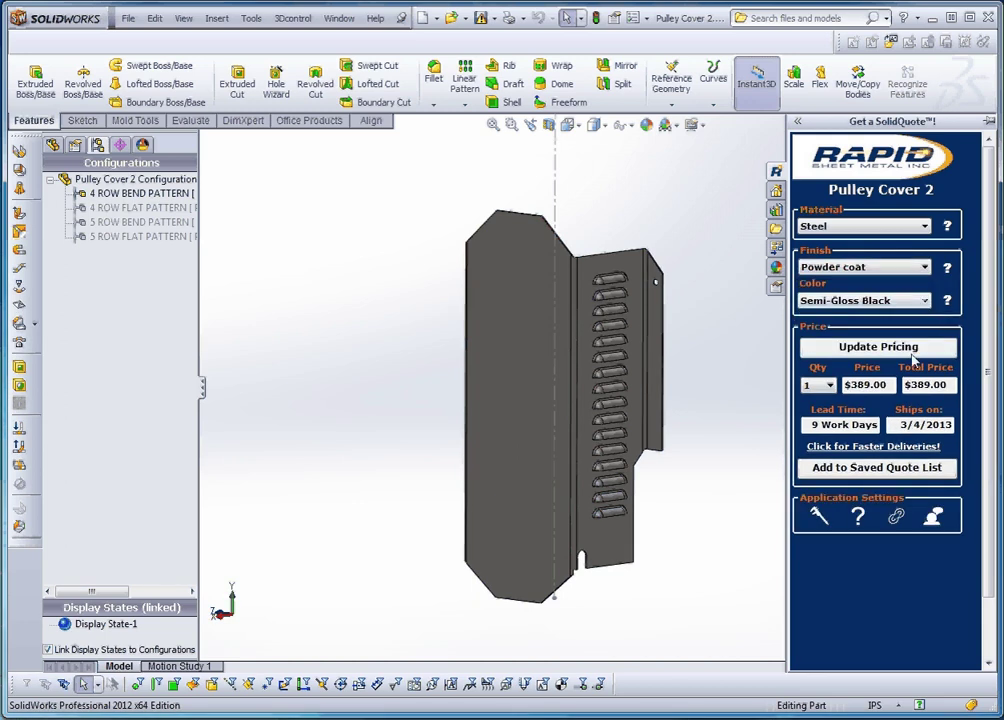
click(925, 300)
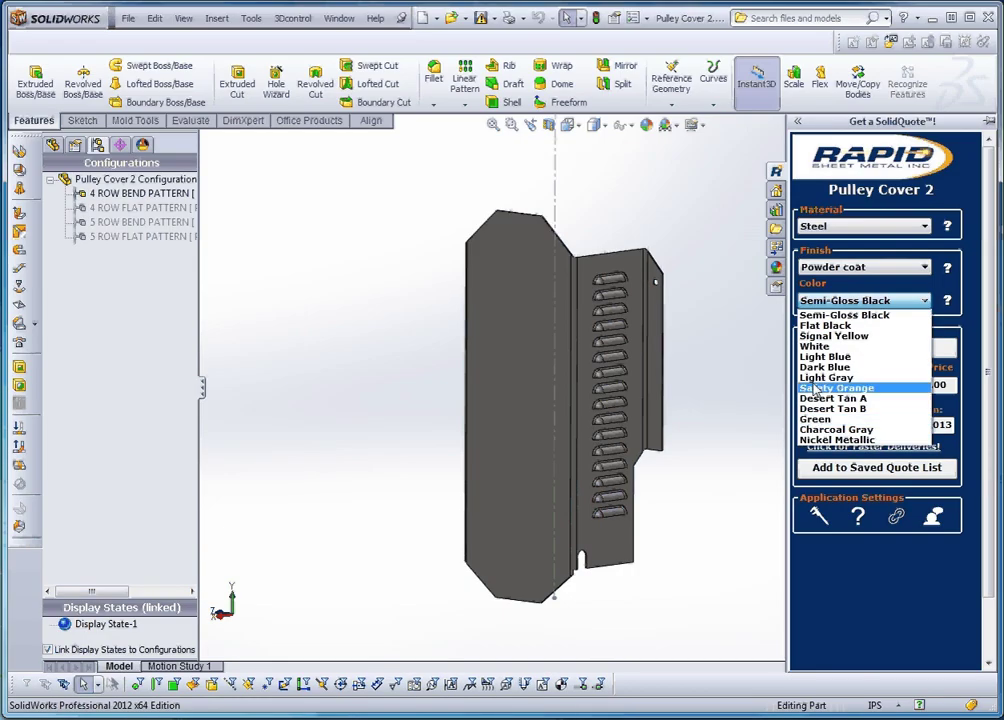
click(815, 337)
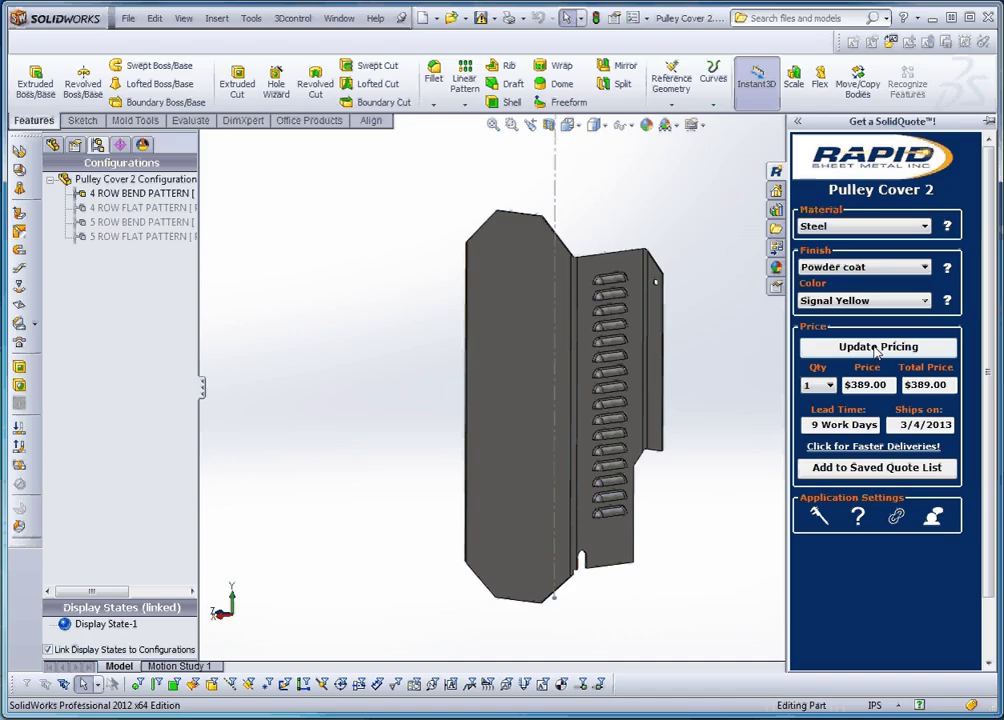
click(876, 348)
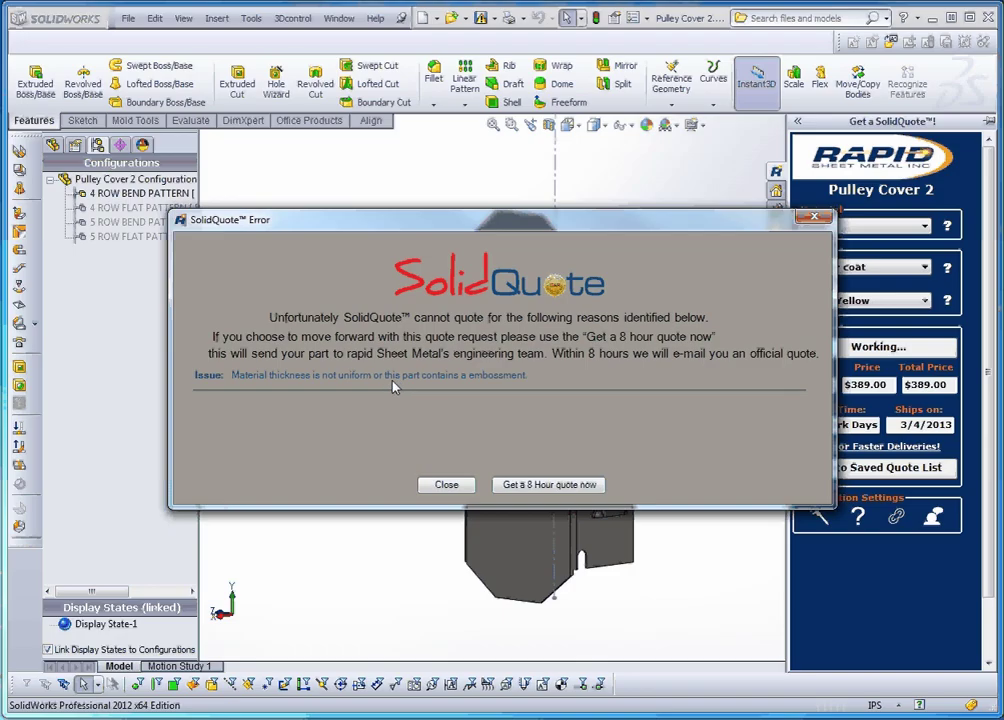
click(447, 484)
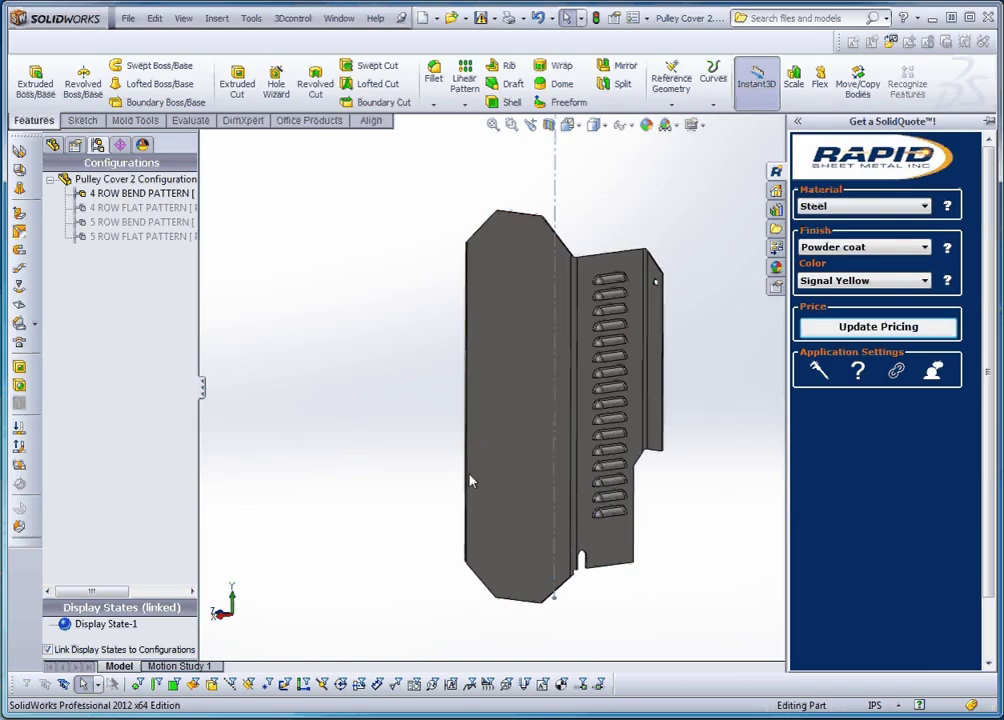
- Suppress the louver-3.5-0.51 feature together with its dependent pattern and mirror
click(608, 280)
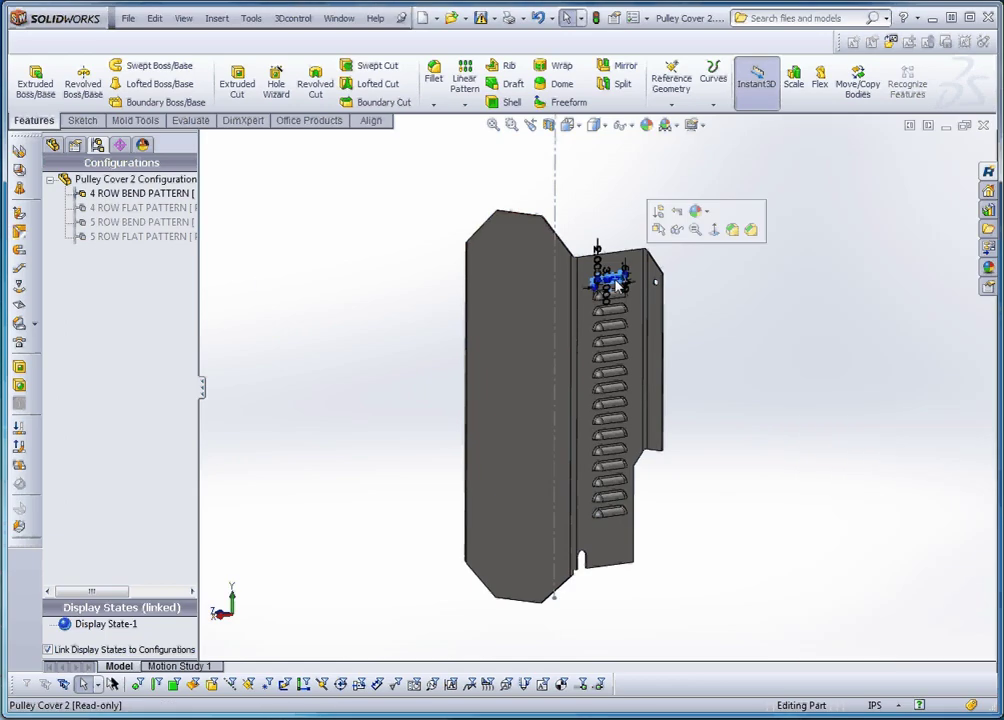
click(53, 144)
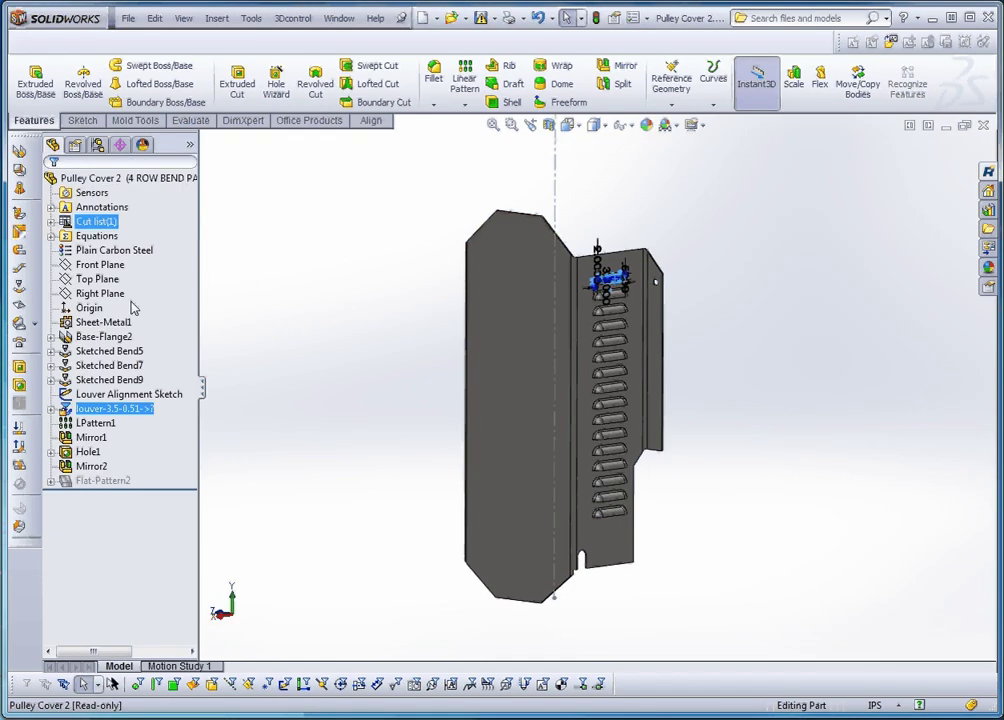
ctrl+click(100, 293)
ctrl+click(101, 294)
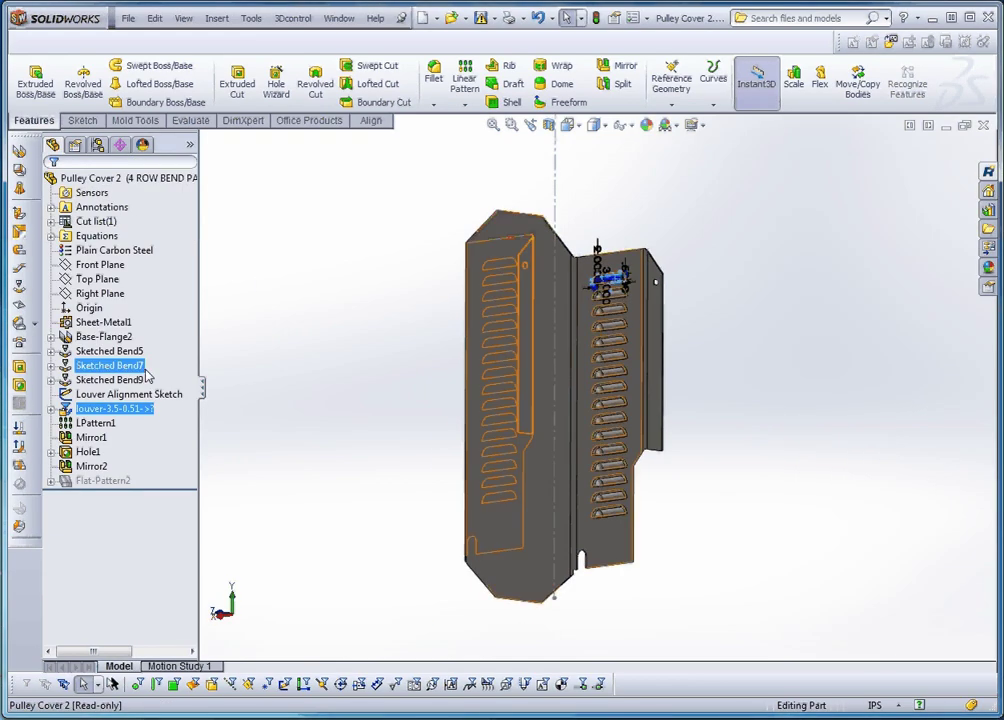
click(98, 413)
right_click(98, 413)
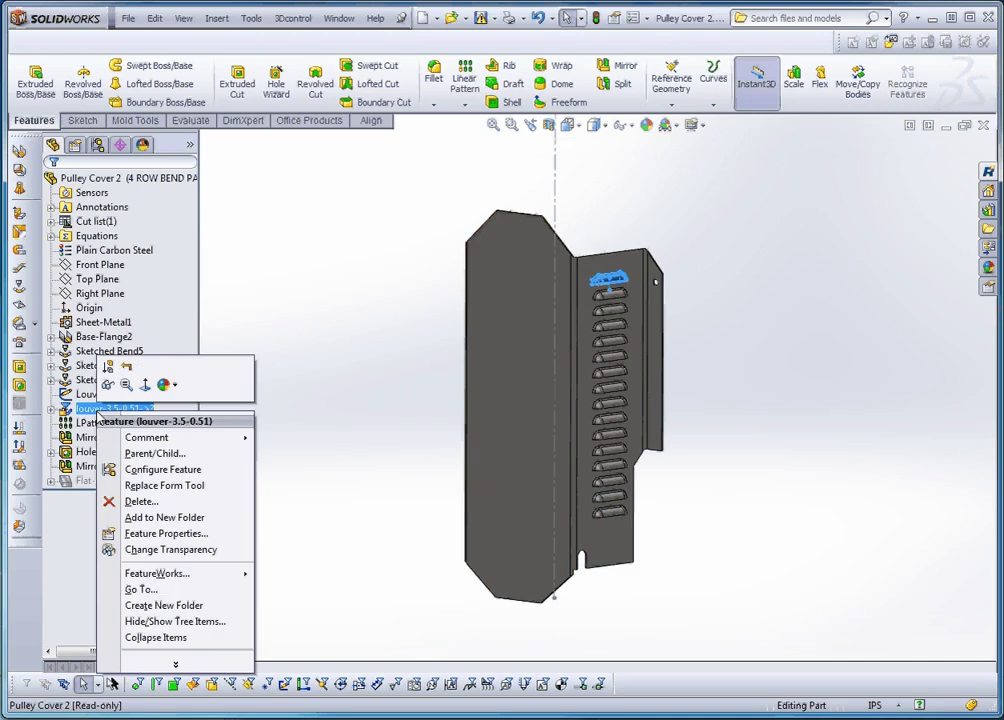
click(110, 368)
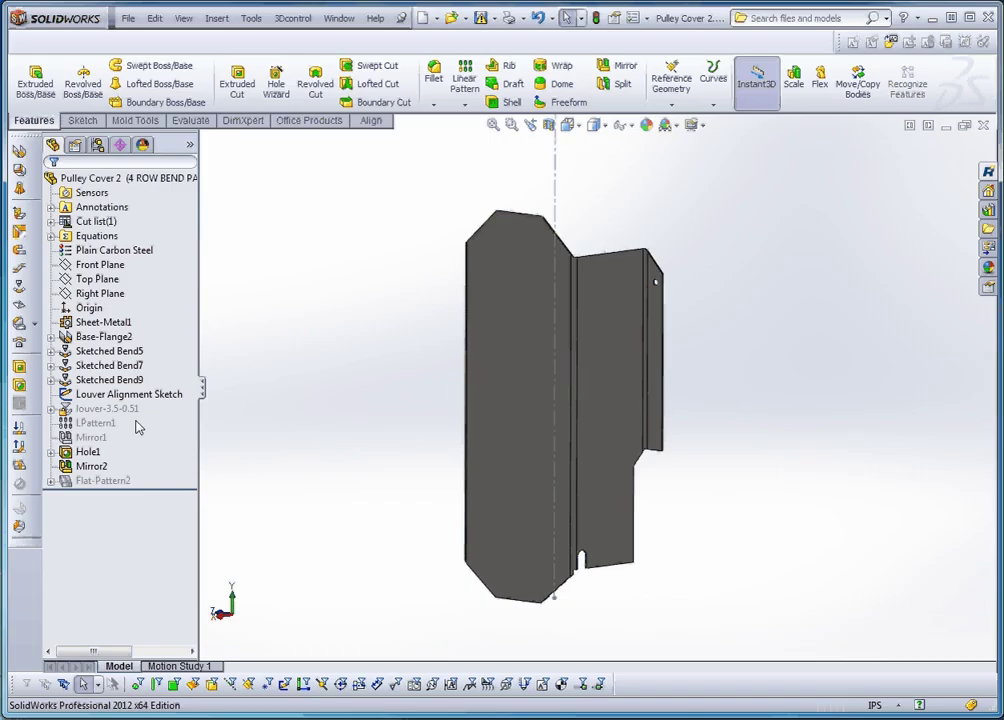
- Reopen the SolidQuote pane and update the pricing for the Signal Yellow powder-coated steel cover without louvers
mouse_move(316, 446)
middle_down()
mouse_move(435, 455)
mouse_move(327, 457)
middle_up()
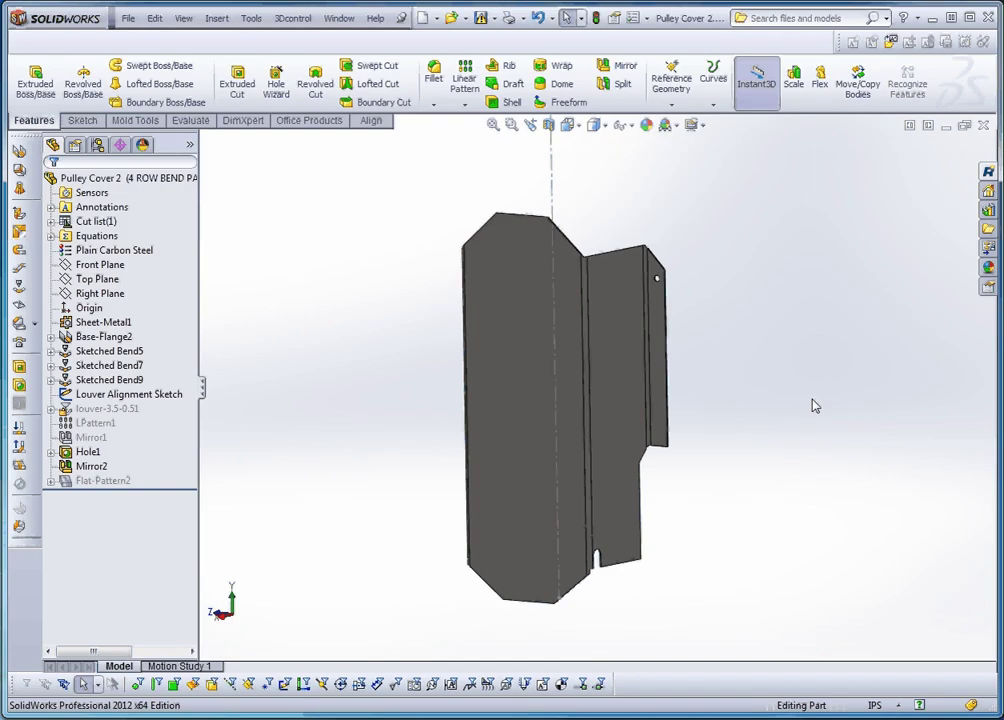
click(988, 171)
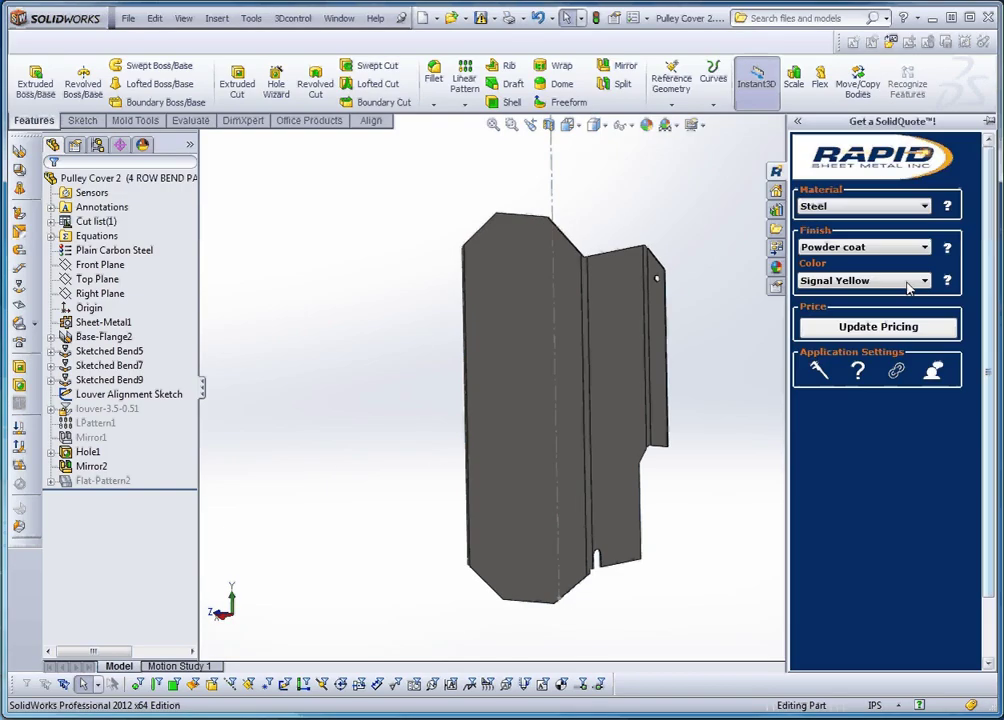
click(857, 334)
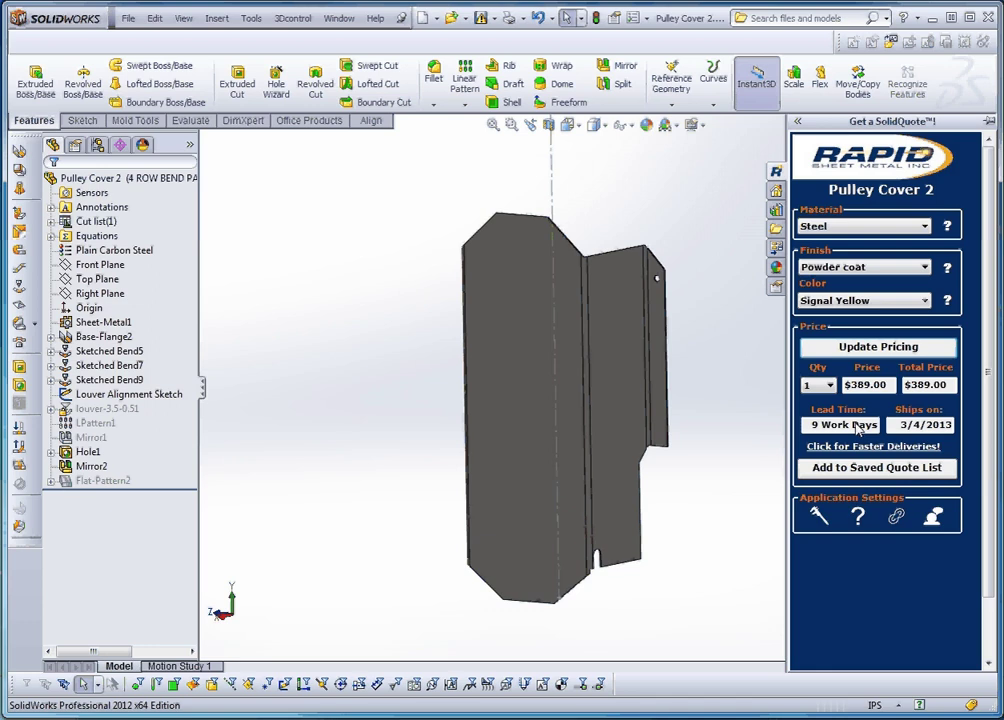
- Change the quote finish to No Finish and request updated pricing for the steel cover
click(925, 267)
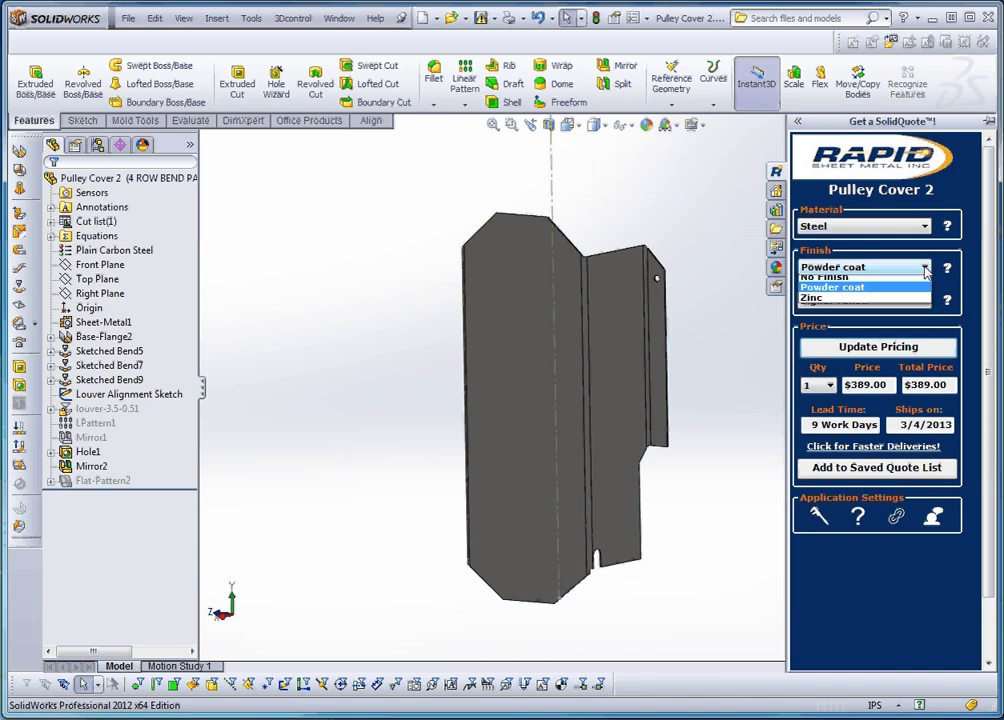
click(880, 277)
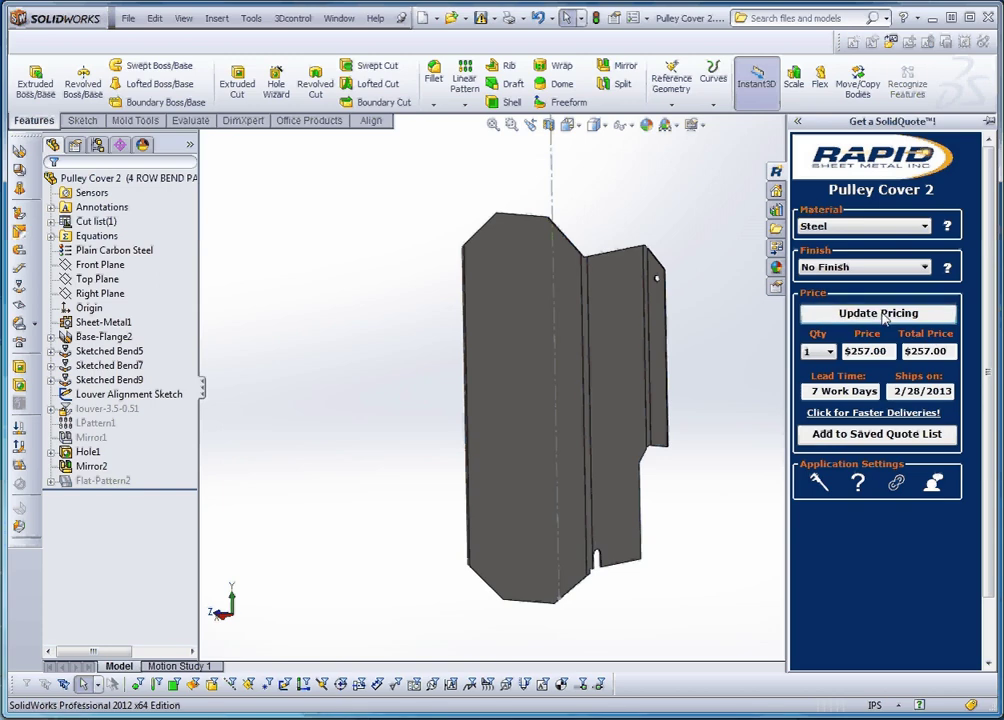
click(884, 316)
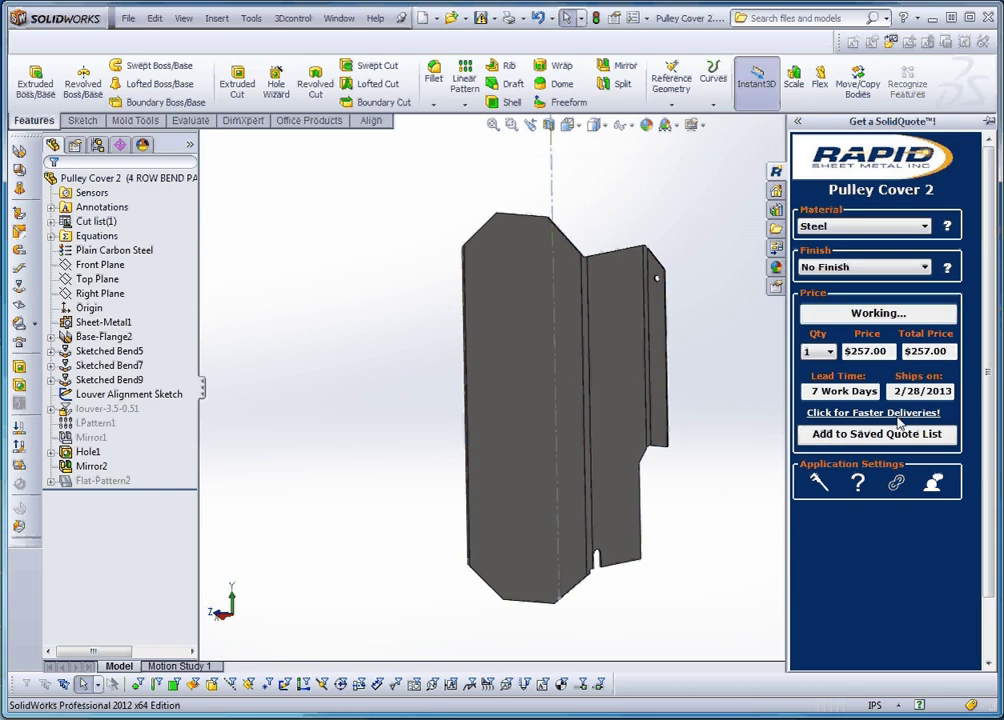